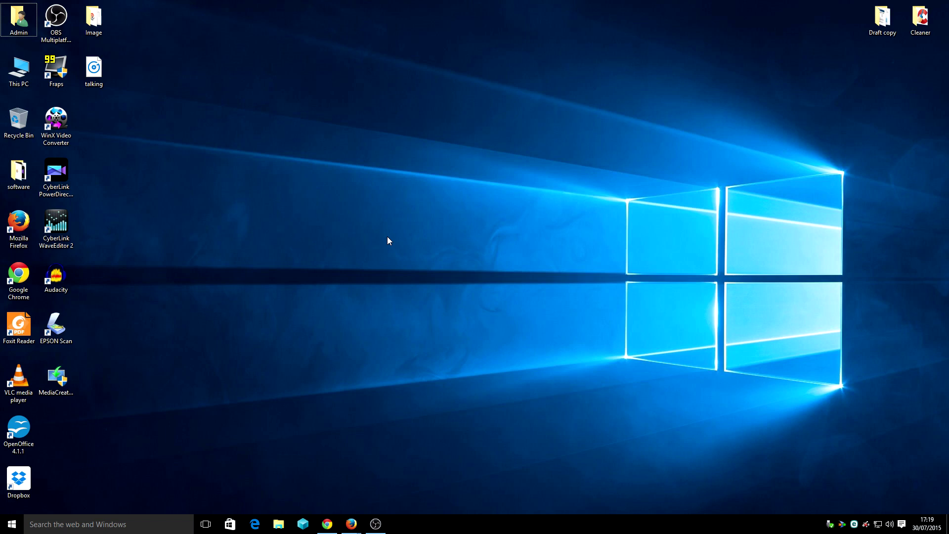
Launch Chrome and go to the Malwarebytes product downloads page from the search results.
{"action": "left_click", "coordinate": [327, 524]}
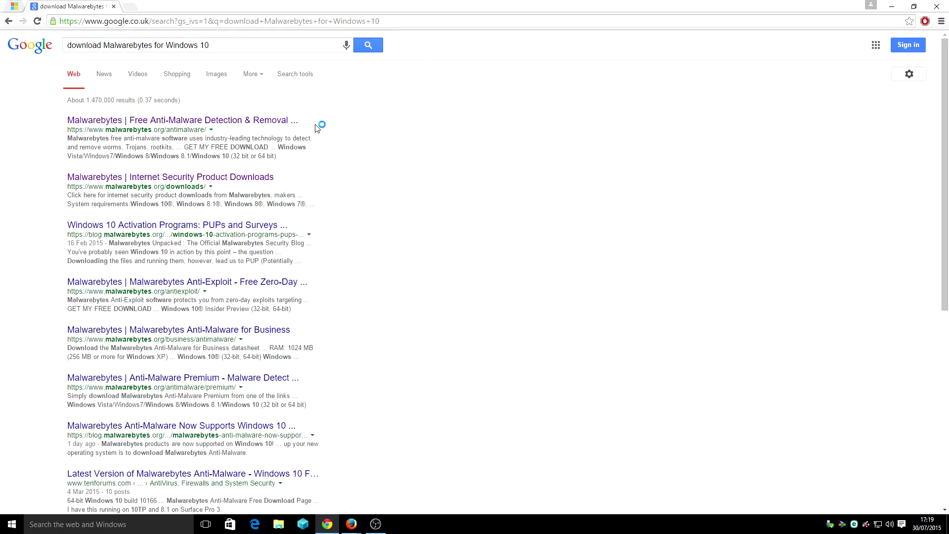
{"action": "left_click", "coordinate": [286, 122]}
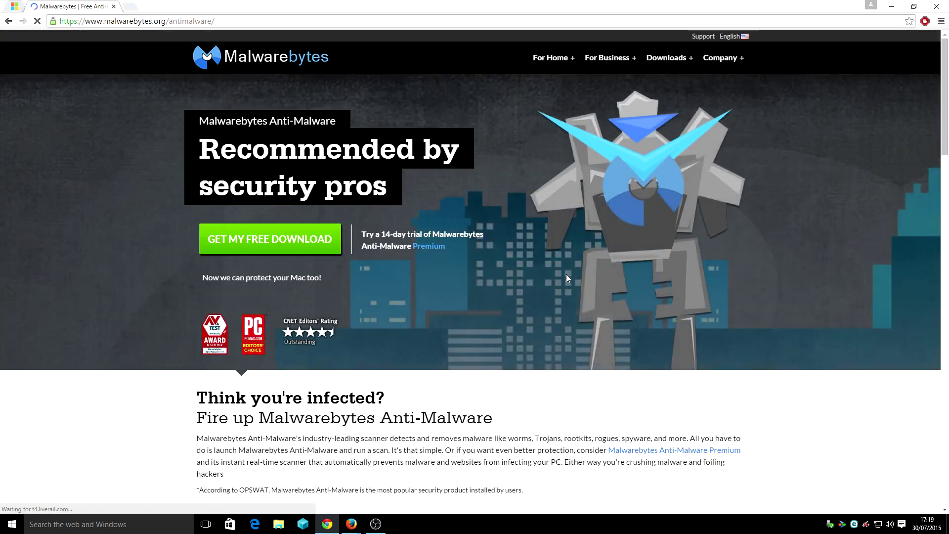
{"action": "mouse_move", "coordinate": [667, 58]}
{"action": "left_click", "coordinate": [670, 84]}
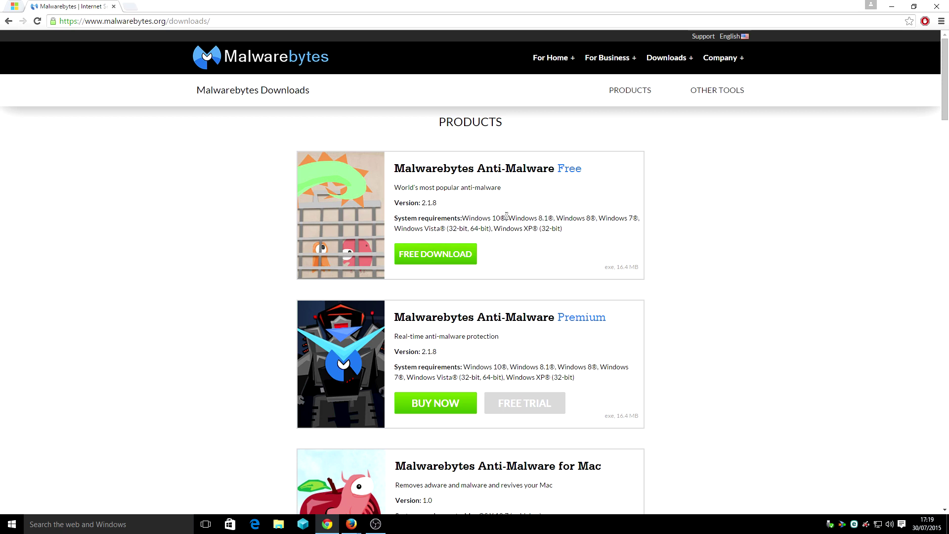
Download the free Anti-Malware installer mbam-setup-2.1.8.1.exe after checking Windows 10 support, and run it.
{"action": "left_click_drag", "start_coordinate": [506, 218], "coordinate": [449, 218]}
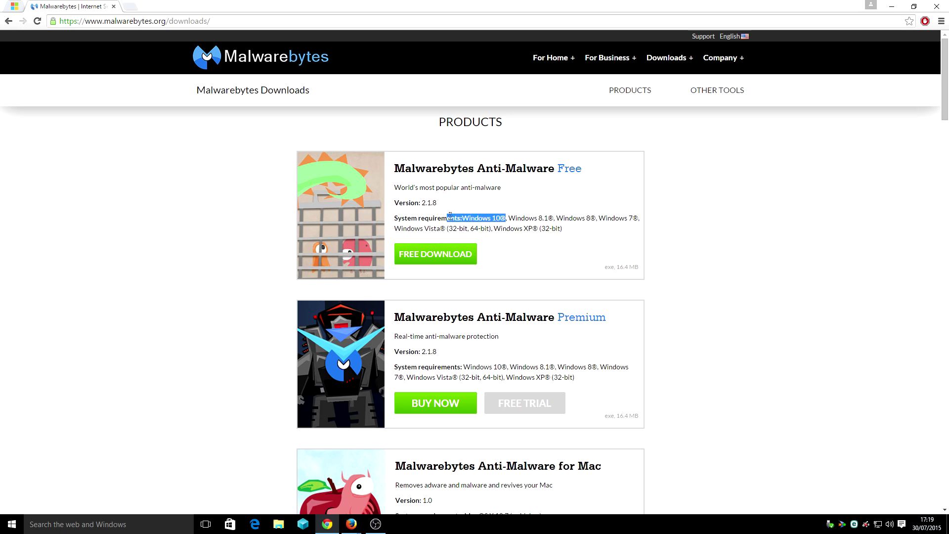
{"action": "left_click", "coordinate": [455, 255]}
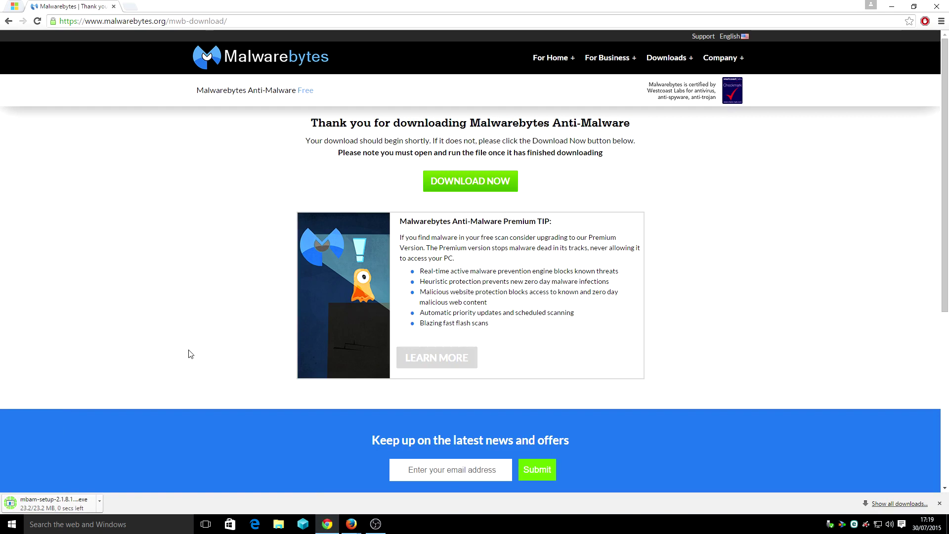
{"action": "left_click", "coordinate": [63, 503]}
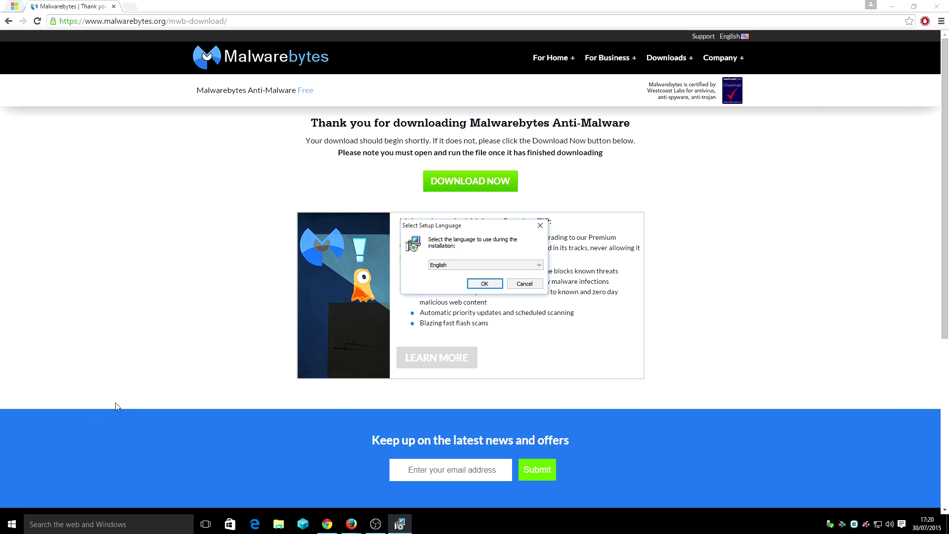
Choose English for setup, accept the licence agreement, and keep the default installation folder.
{"action": "left_click", "coordinate": [480, 286]}
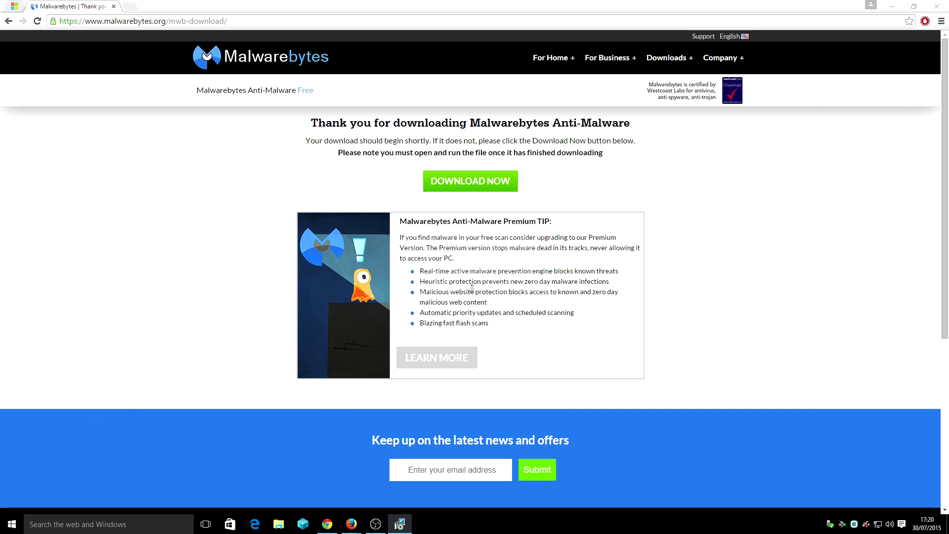
{"action": "left_click", "coordinate": [527, 341]}
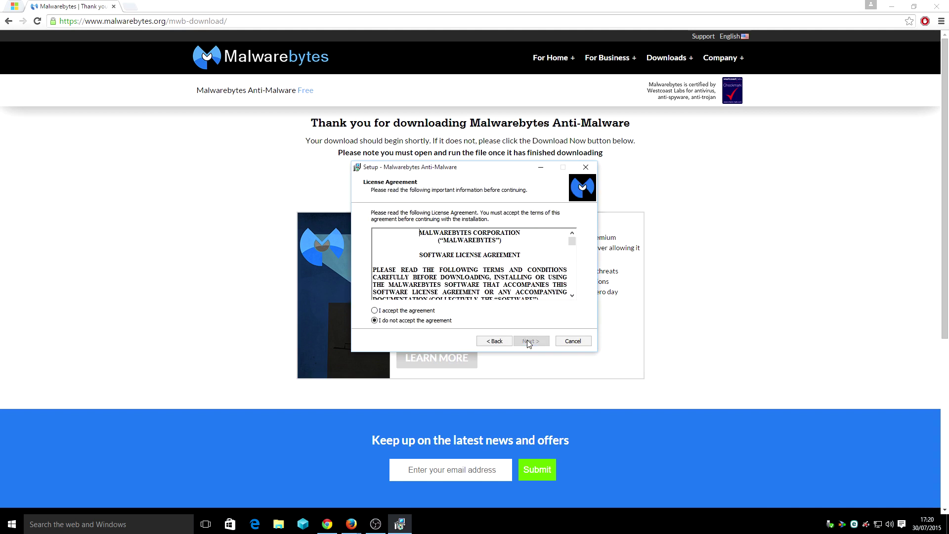
{"action": "left_click", "coordinate": [406, 311]}
{"action": "left_click", "coordinate": [523, 339]}
{"action": "left_click", "coordinate": [523, 339]}
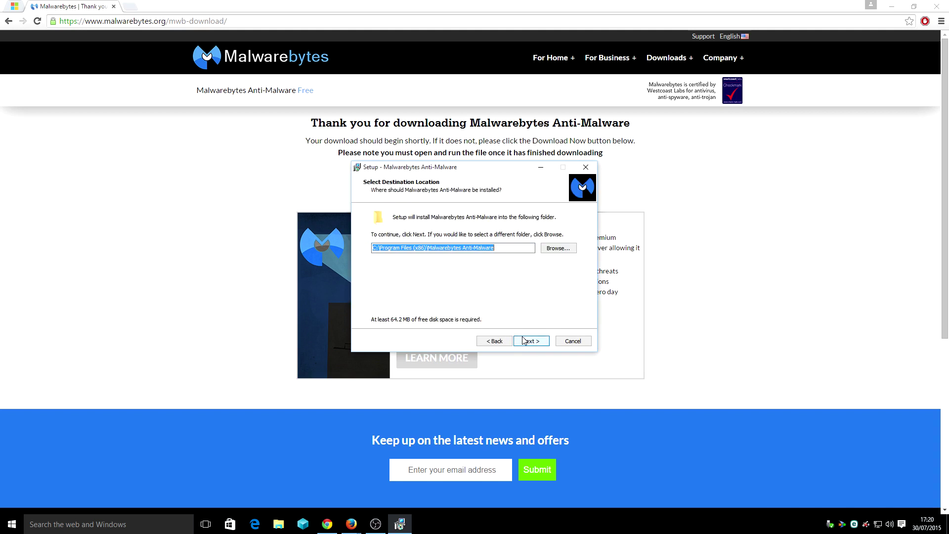
{"action": "left_click", "coordinate": [523, 339]}
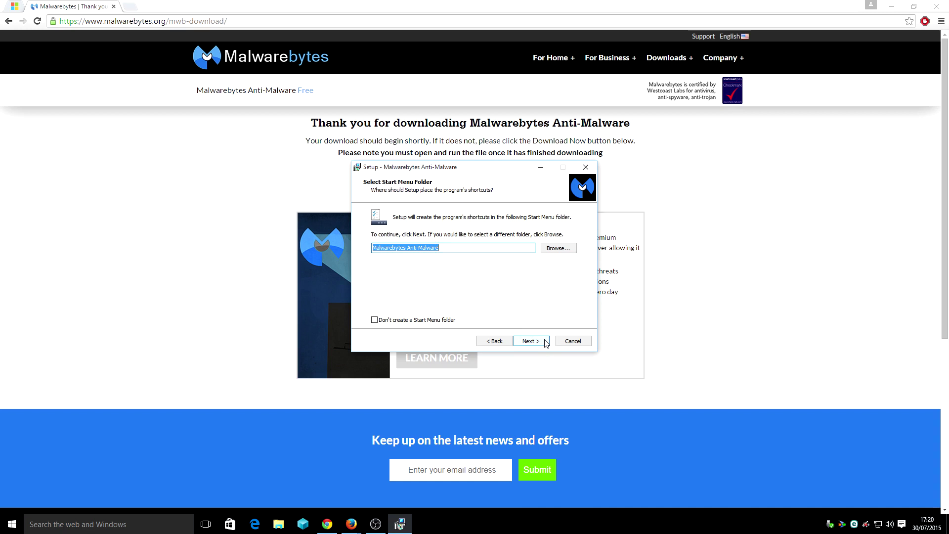
Keep the default Start menu folder and desktop icon, install, and opt out of the Premium trial.
{"action": "left_click", "coordinate": [546, 342]}
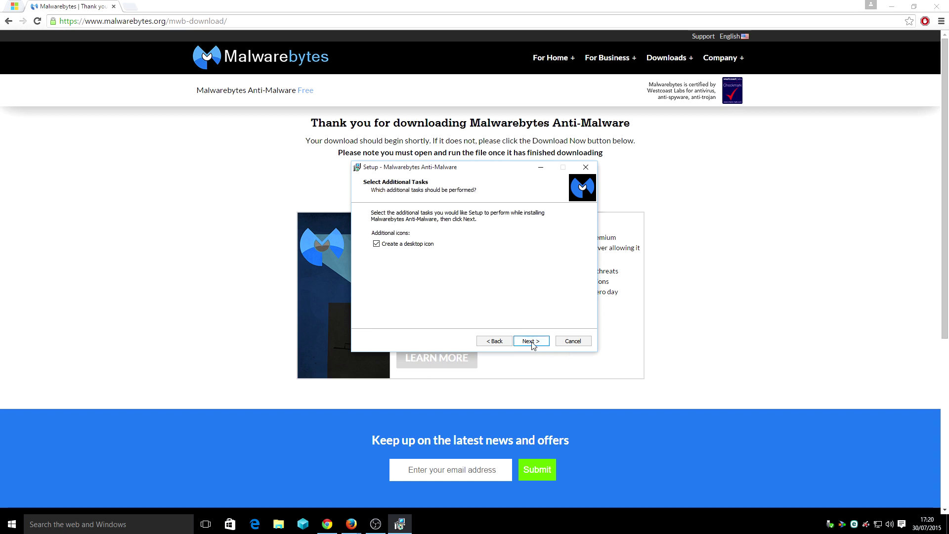
{"action": "left_click", "coordinate": [497, 342]}
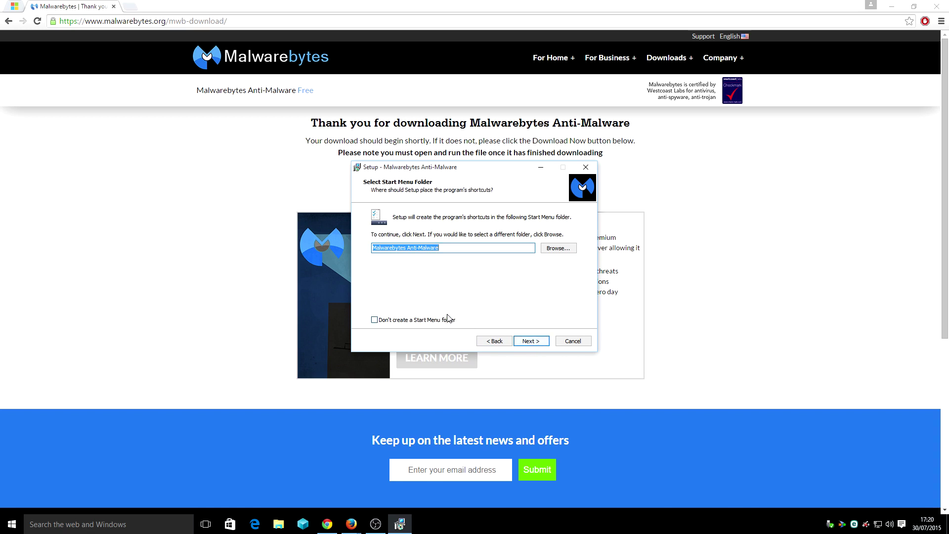
{"action": "left_click", "coordinate": [527, 342]}
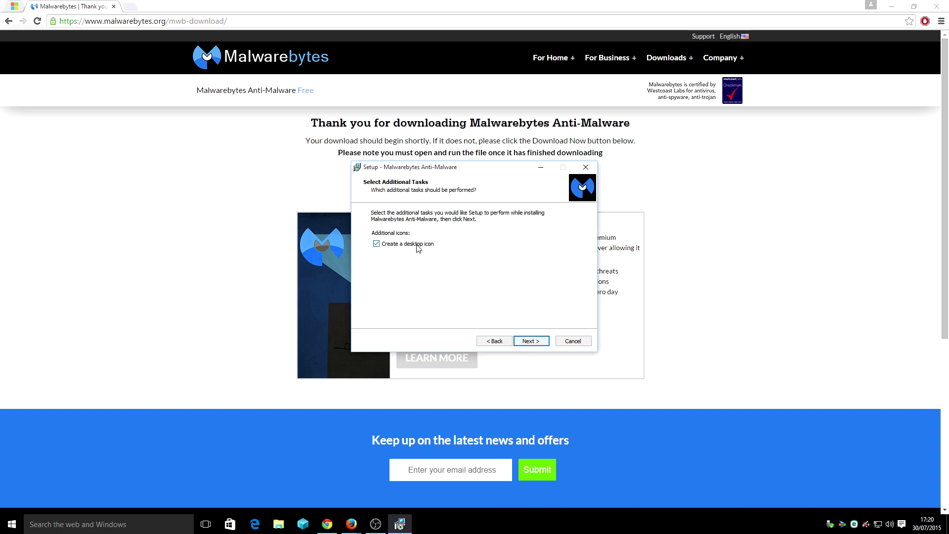
{"action": "left_click", "coordinate": [534, 342]}
{"action": "left_click", "coordinate": [532, 341]}
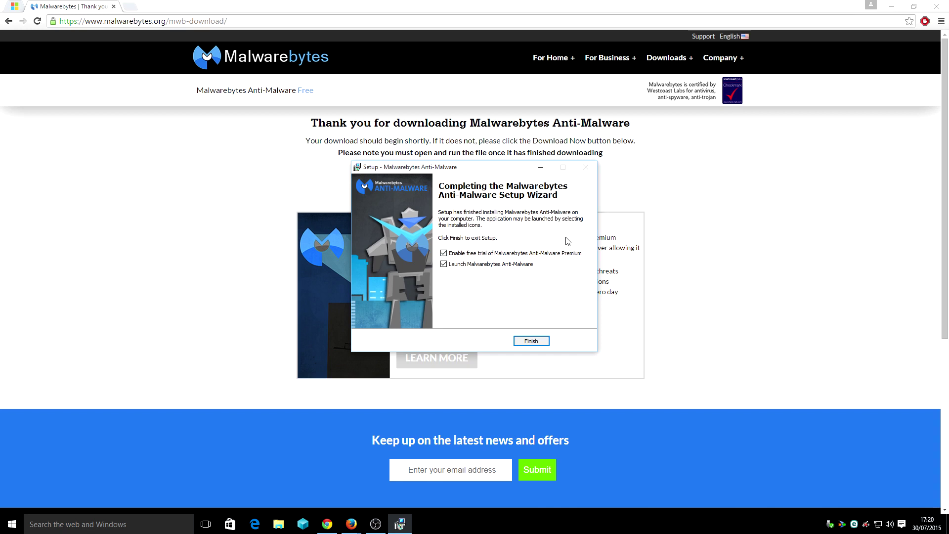
{"action": "left_click", "coordinate": [568, 253]}
Finish setup, allow Malwarebytes' outbound connection in ESET, and drag its shortcut toward the desktop centre.
{"action": "left_click", "coordinate": [524, 342]}
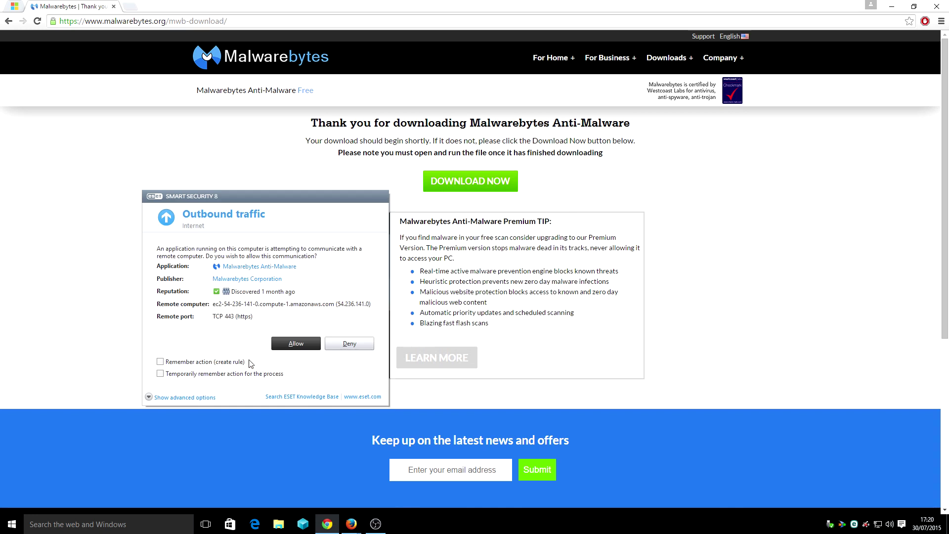
{"action": "left_click", "coordinate": [295, 343]}
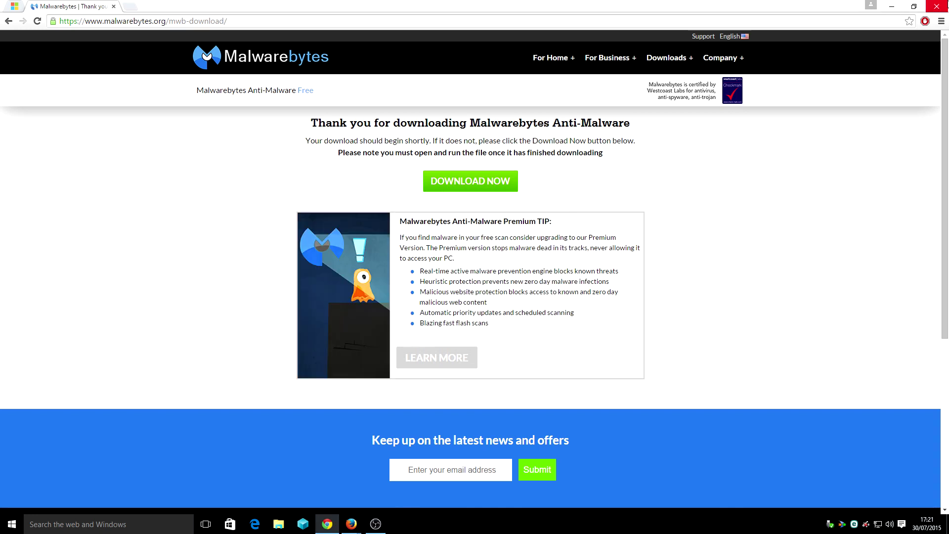
{"action": "key", "text": "super+d"}
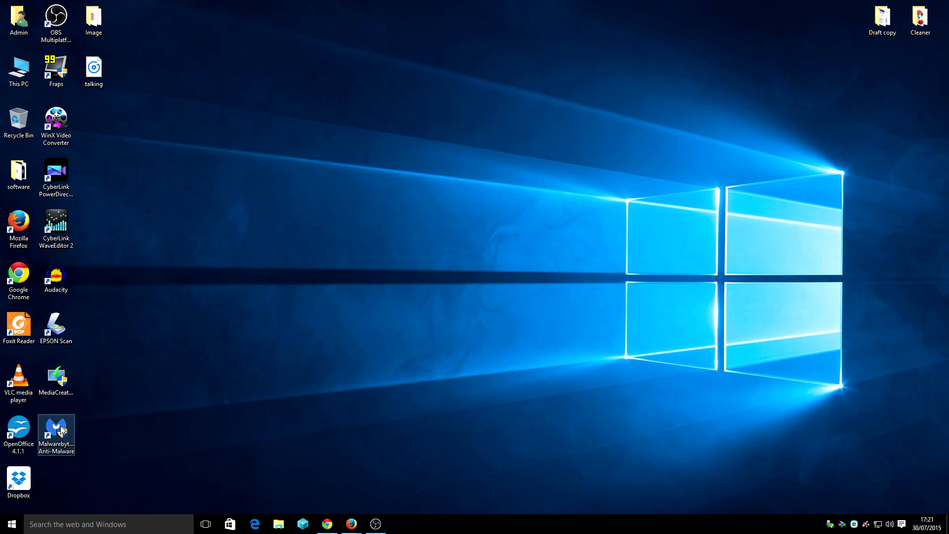
{"action": "left_click_drag", "start_coordinate": [61, 425], "coordinate": [398, 171]}
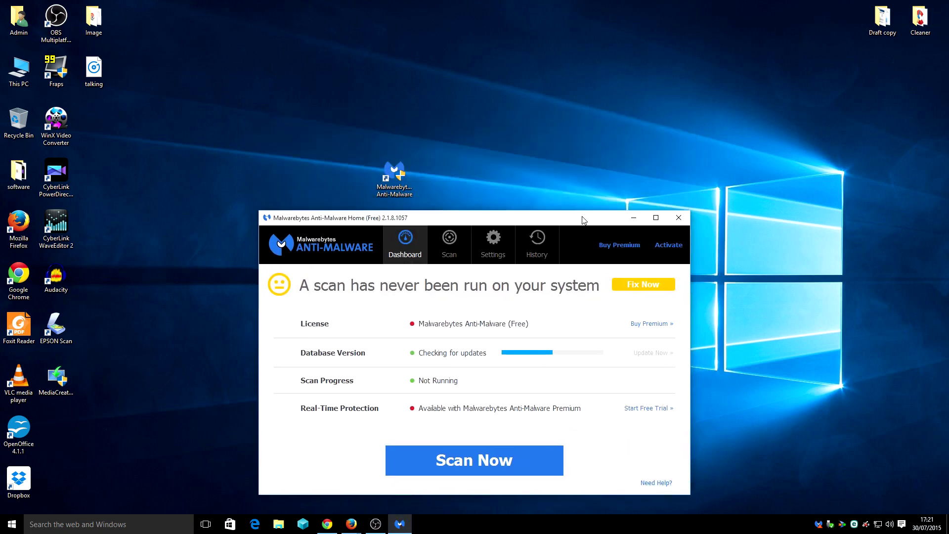
Move the Malwarebytes shortcut to the desktop's right side and reposition the program and Cleaner folder windows.
{"action": "left_click_drag", "start_coordinate": [398, 174], "coordinate": [811, 174]}
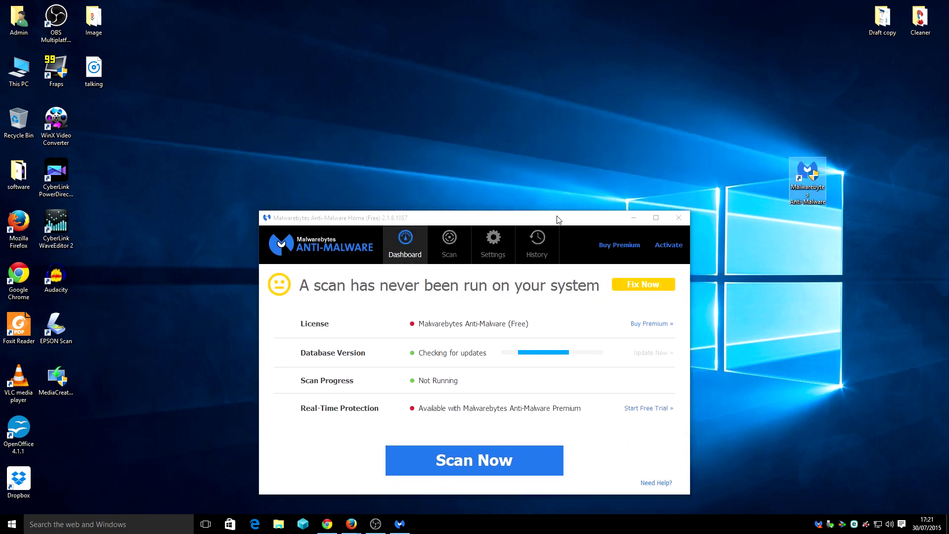
{"action": "left_click_drag", "start_coordinate": [558, 219], "coordinate": [534, 110]}
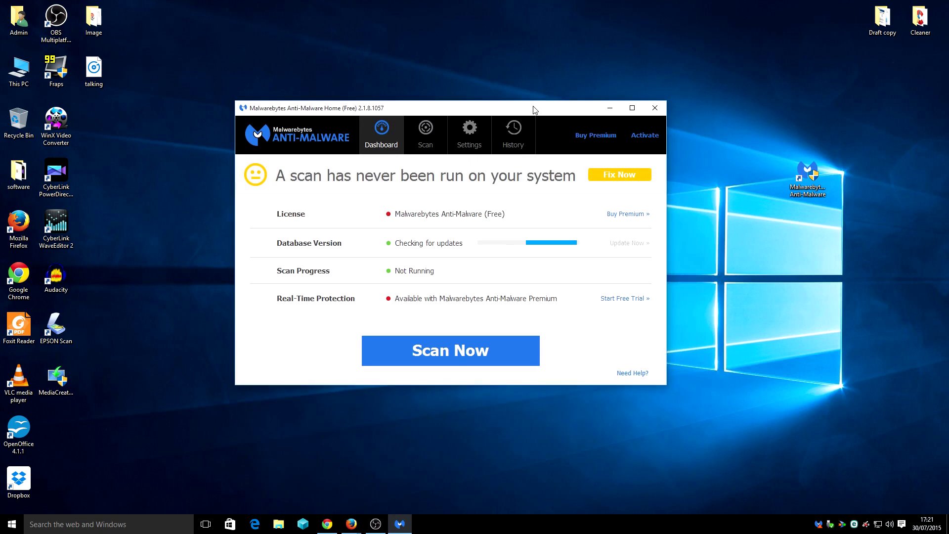
{"action": "double_click", "coordinate": [930, 25]}
{"action": "left_click_drag", "start_coordinate": [564, 152], "coordinate": [821, 238]}
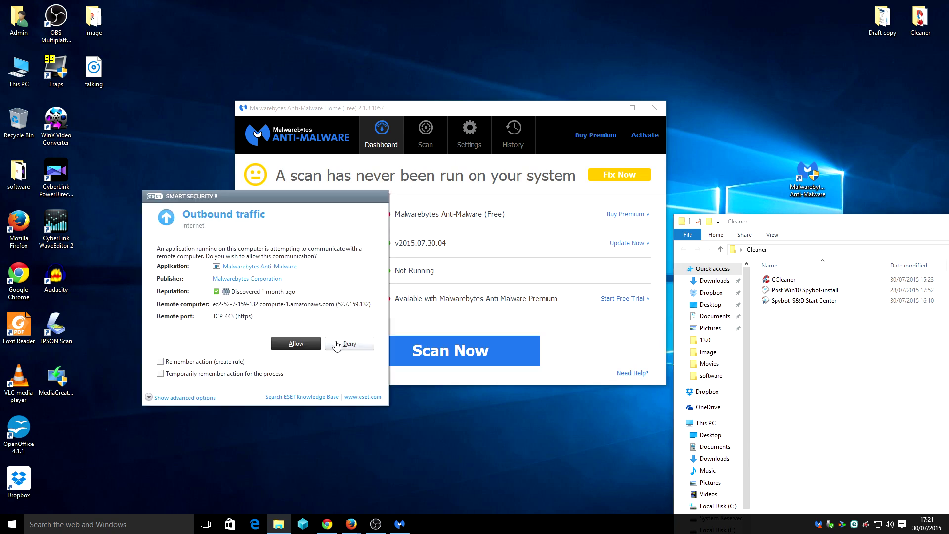
Allow the second ESET alert with a remembered rule and close the Cleaner folder window.
{"action": "left_click", "coordinate": [205, 366]}
{"action": "left_click_drag", "start_coordinate": [819, 226], "coordinate": [671, 107]}
{"action": "left_click", "coordinate": [824, 99]}
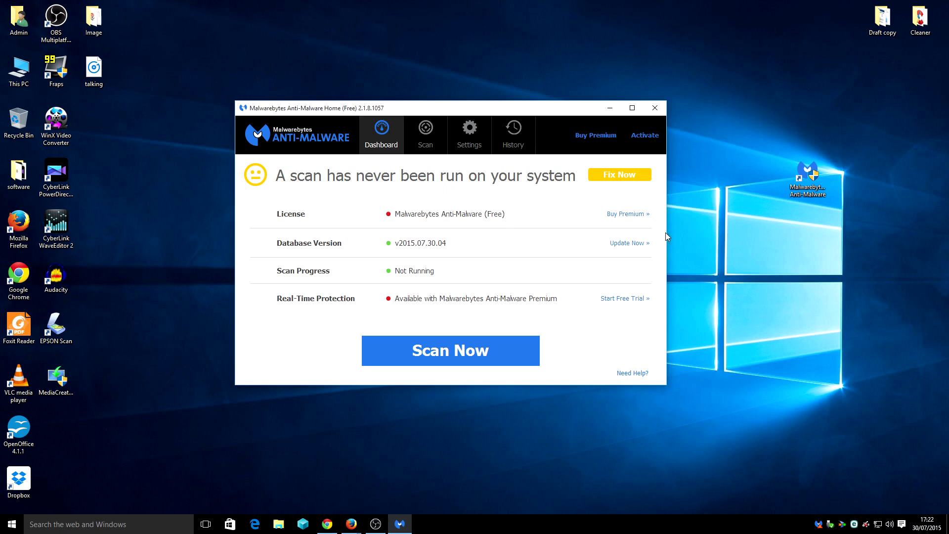
Check for database updates from the Dashboard and start a Threat Scan of the system.
{"action": "left_click", "coordinate": [621, 242]}
{"action": "left_click", "coordinate": [630, 176]}
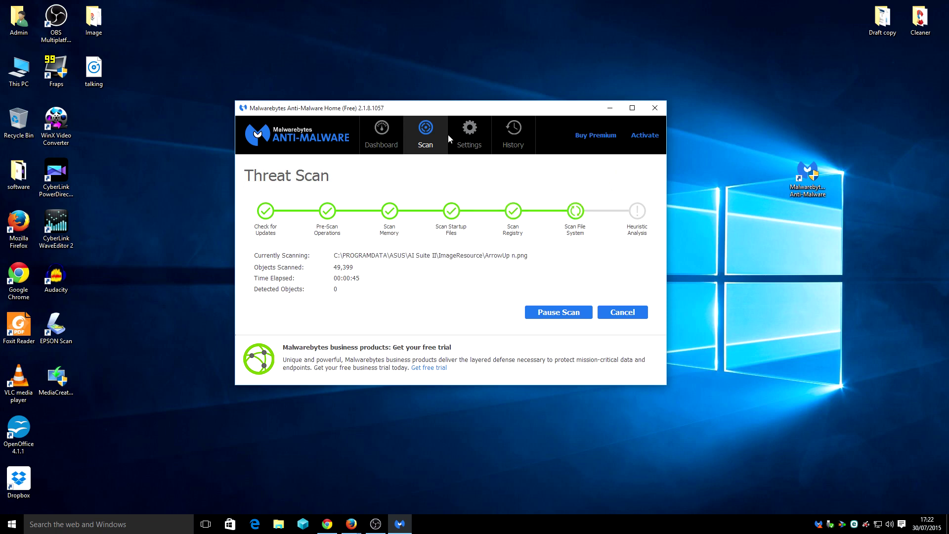
{"action": "left_click", "coordinate": [466, 137]}
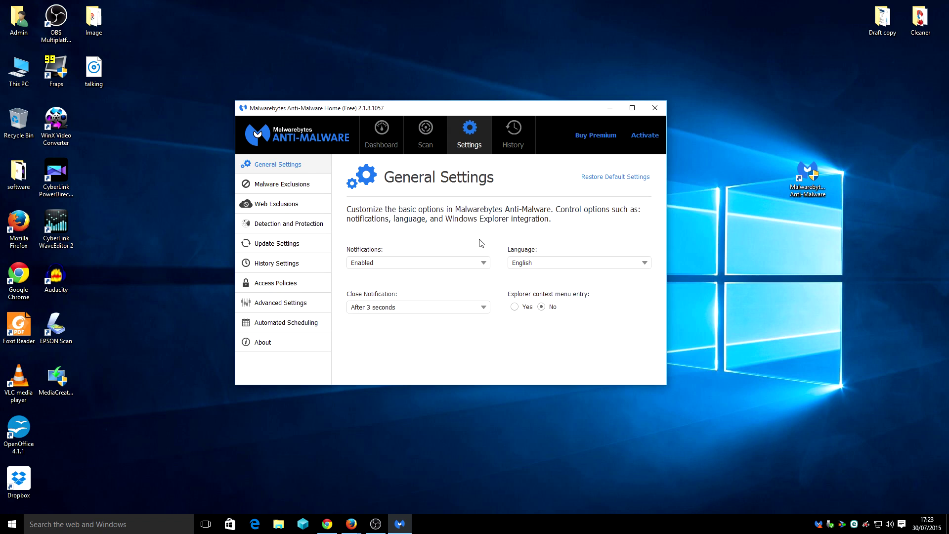
Set Notifications to Disabled in General Settings.
{"action": "left_click", "coordinate": [436, 266]}
{"action": "left_click", "coordinate": [399, 280]}
{"action": "left_click", "coordinate": [435, 264]}
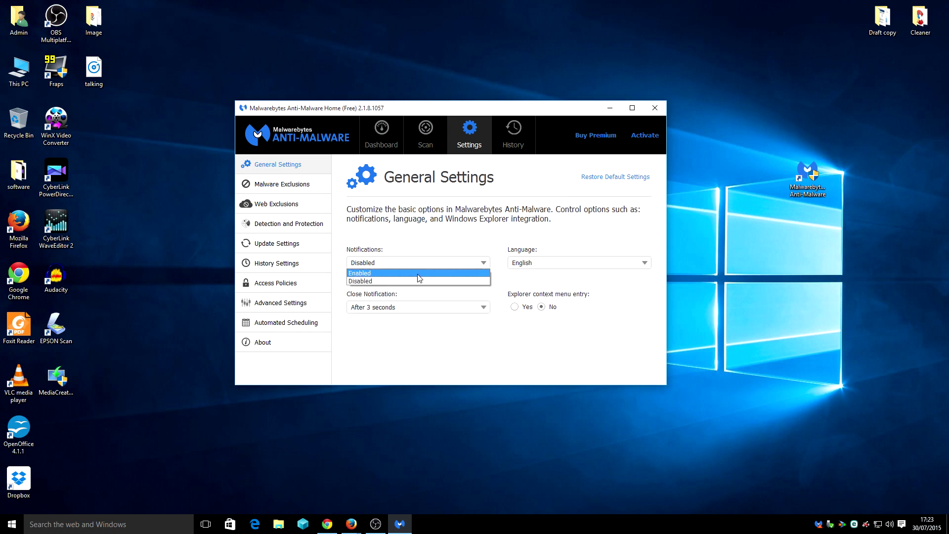
{"action": "left_click", "coordinate": [411, 280]}
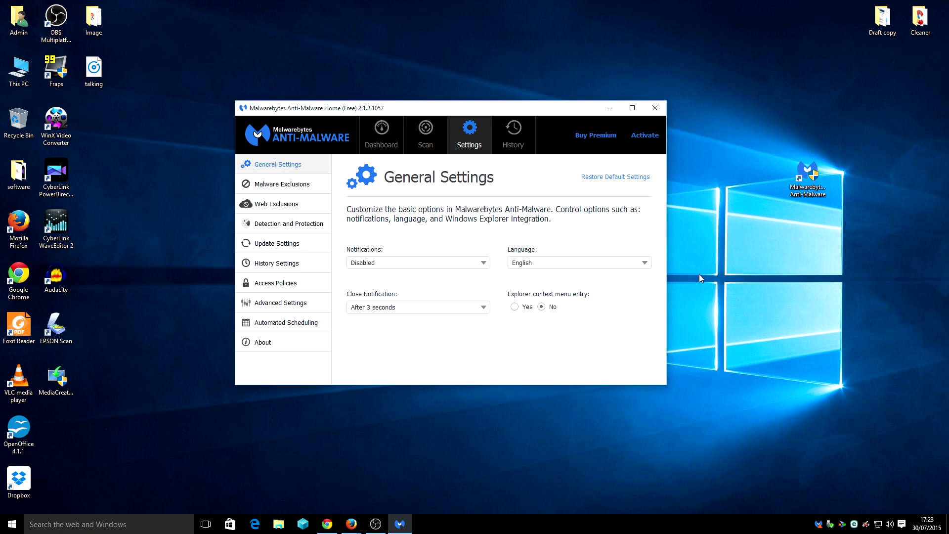
Look through Malware Exclusions and Web Exclusions, ending on the Detection and Protection settings.
{"action": "left_click", "coordinate": [315, 184]}
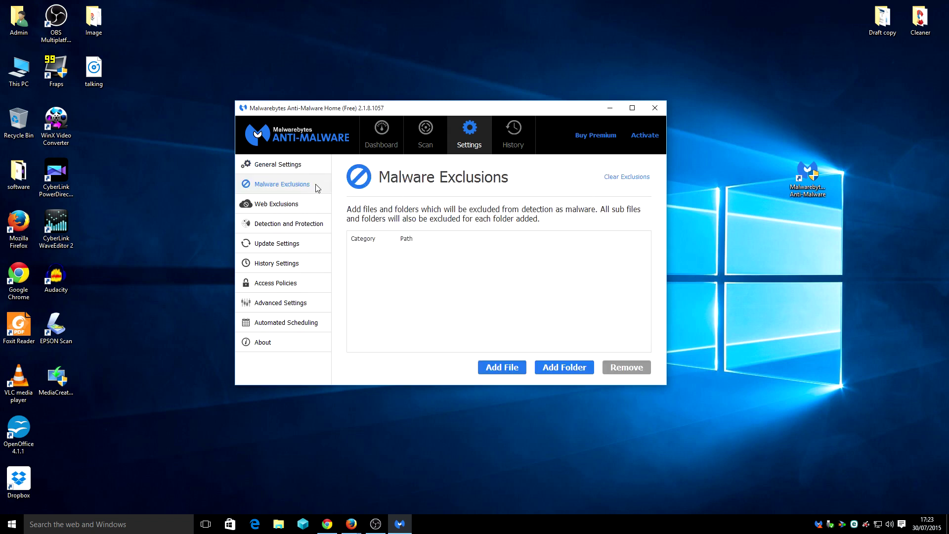
{"action": "left_click", "coordinate": [297, 204]}
{"action": "left_click", "coordinate": [297, 223]}
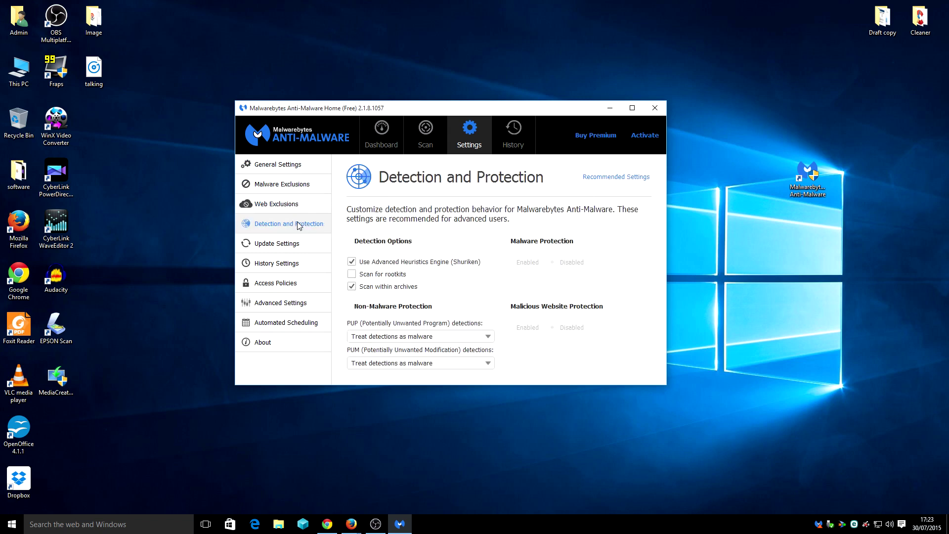
Tick 'Scan for rootkits' on the Detection and Protection page.
{"action": "left_click", "coordinate": [352, 275]}
In Update Settings, leave the outdated-database warning at 7 days.
{"action": "left_click", "coordinate": [277, 248]}
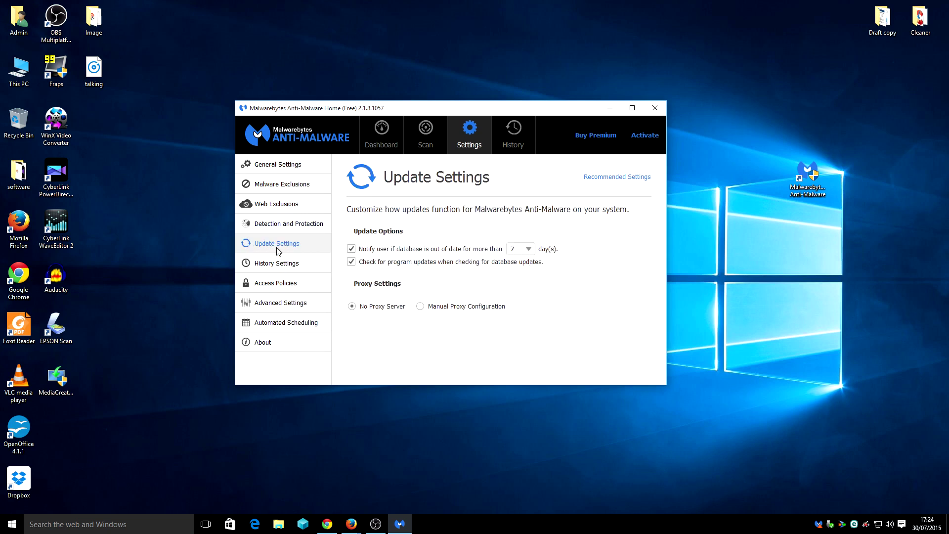
{"action": "left_click", "coordinate": [528, 249]}
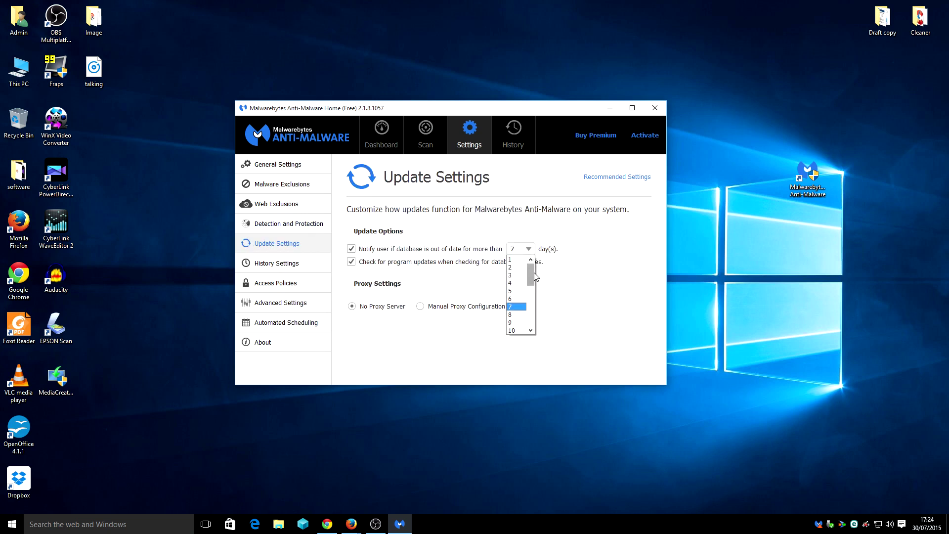
{"action": "mouse_move", "coordinate": [534, 271]}
{"action": "left_mouse_down"}
{"action": "mouse_move", "coordinate": [532, 330]}
{"action": "mouse_move", "coordinate": [531, 267]}
{"action": "left_mouse_up"}
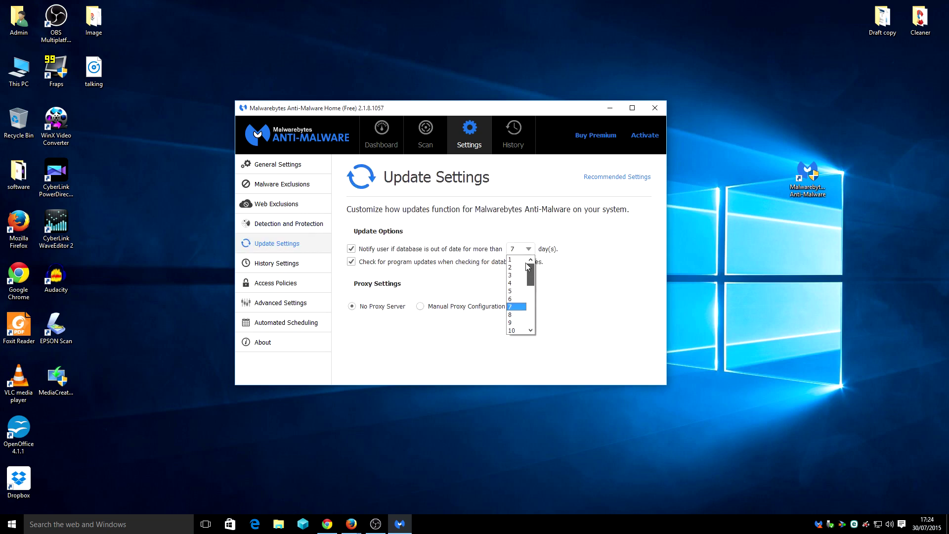
{"action": "left_click", "coordinate": [431, 240]}
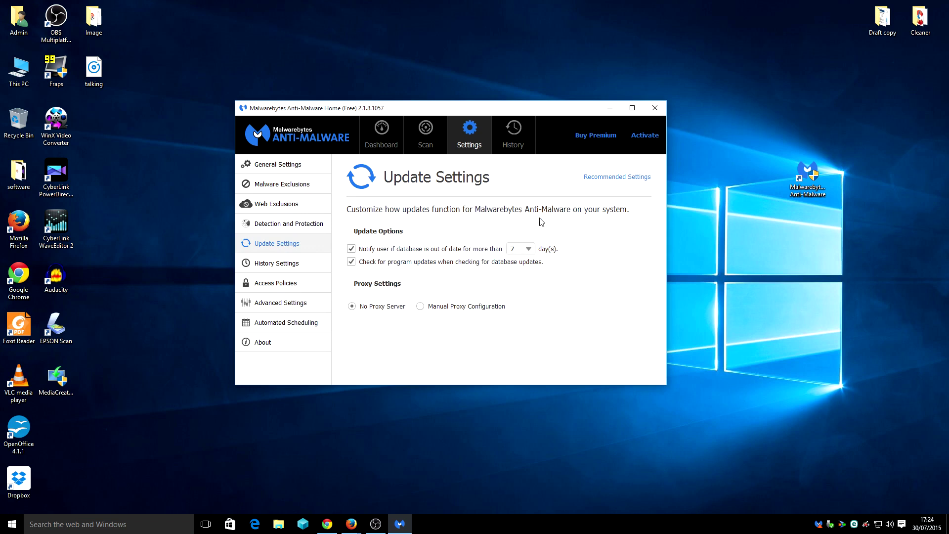
Look through History Settings, Access Policies, Advanced Settings and Automated Scheduling.
{"action": "left_click", "coordinate": [311, 265]}
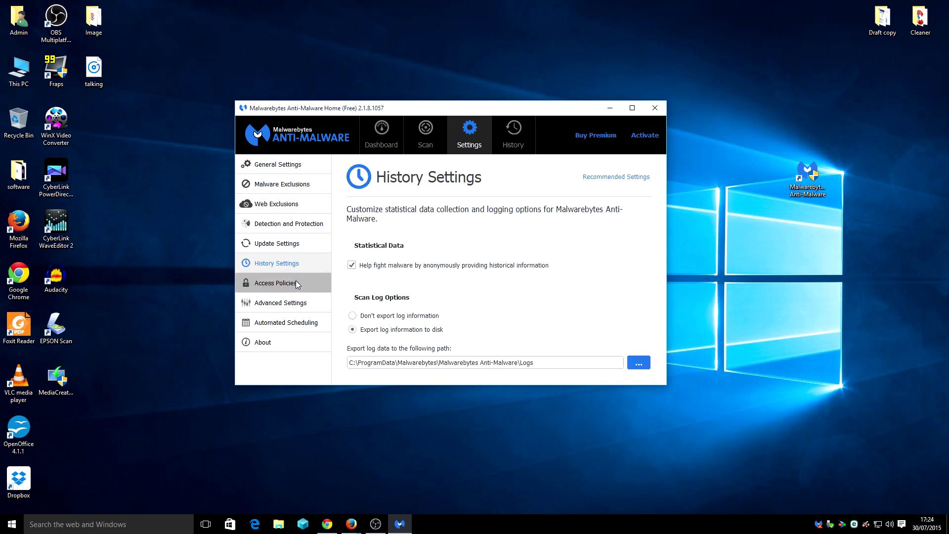
{"action": "left_click", "coordinate": [297, 283]}
{"action": "left_click", "coordinate": [293, 305]}
{"action": "left_click", "coordinate": [295, 325]}
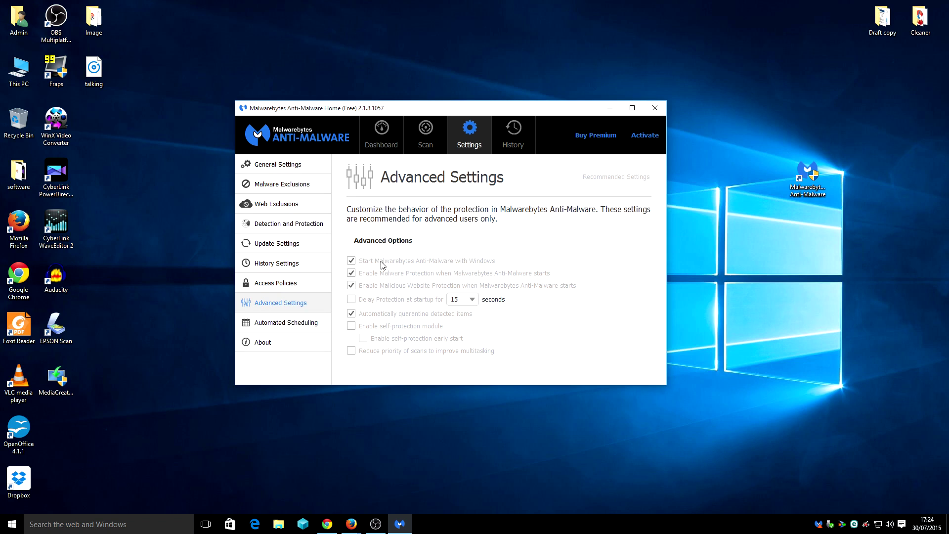
{"action": "left_click", "coordinate": [306, 326]}
Browse Advanced Settings, Access Policies, Malware Exclusions and General Settings, then return to the scan progress view.
{"action": "left_click", "coordinate": [287, 302]}
{"action": "left_click", "coordinate": [420, 136]}
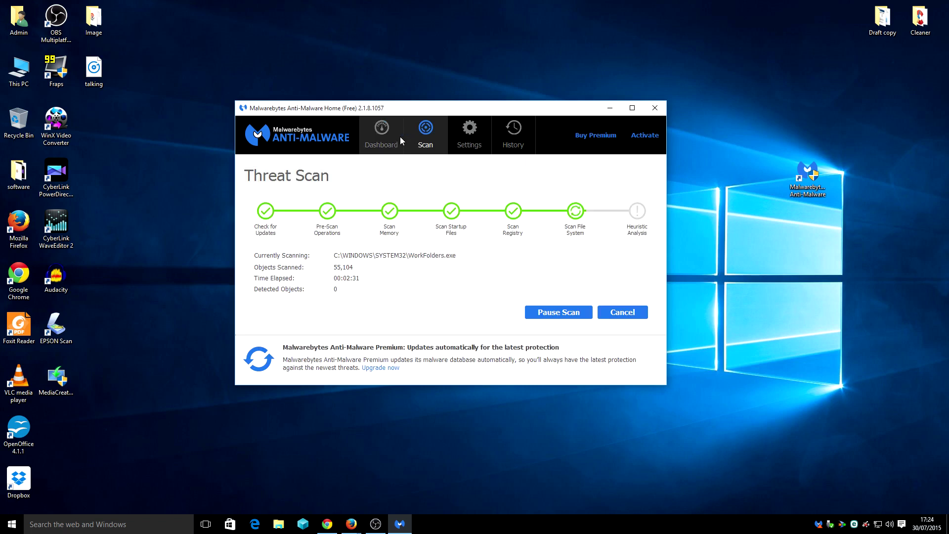
{"action": "left_click", "coordinate": [467, 134]}
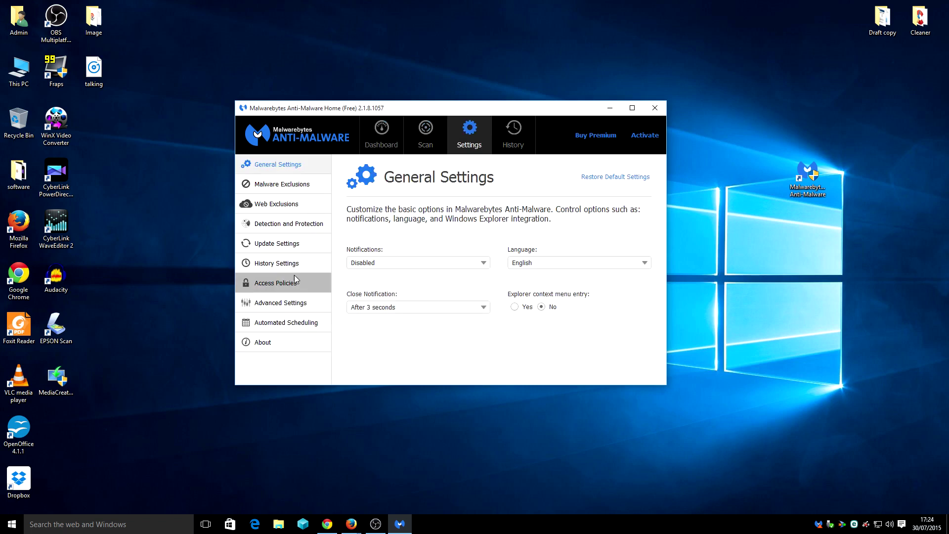
{"action": "left_click", "coordinate": [307, 299]}
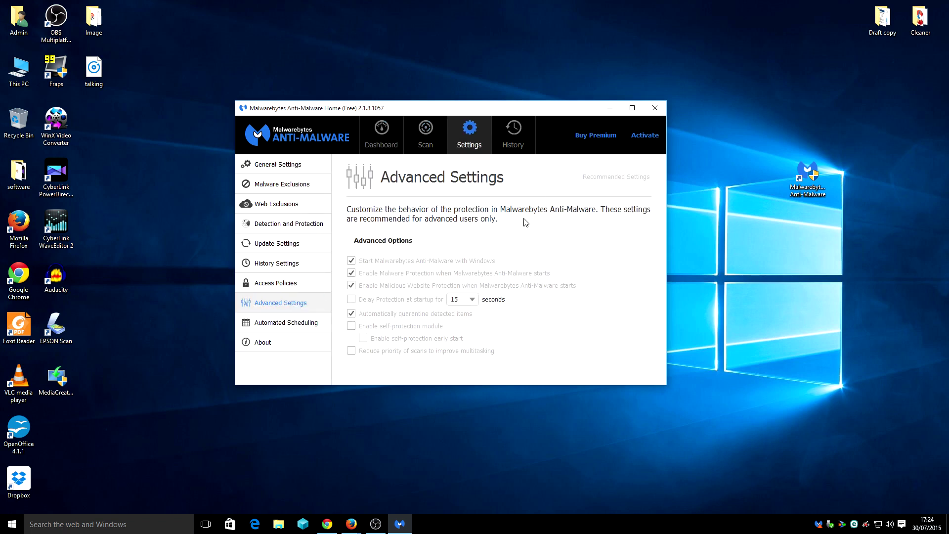
{"action": "mouse_move", "coordinate": [525, 222]}
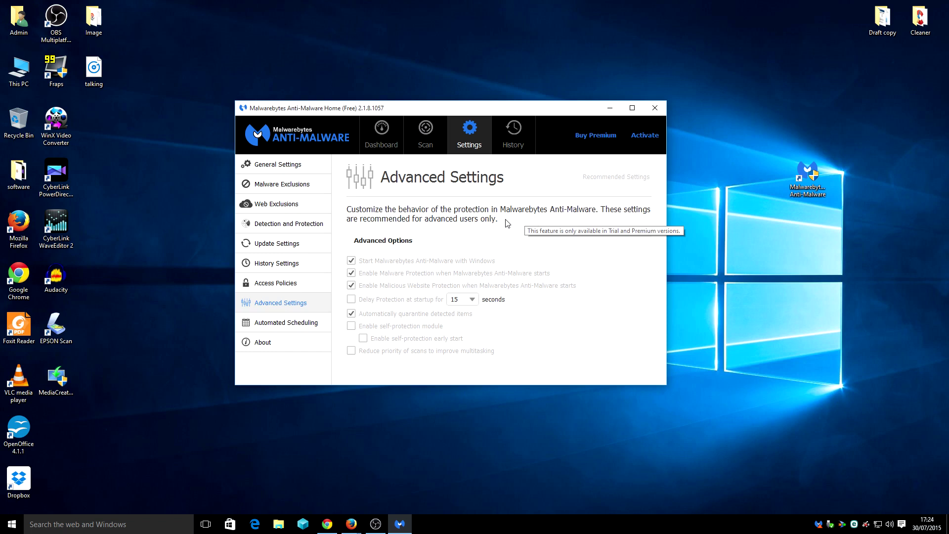
{"action": "left_click", "coordinate": [313, 286]}
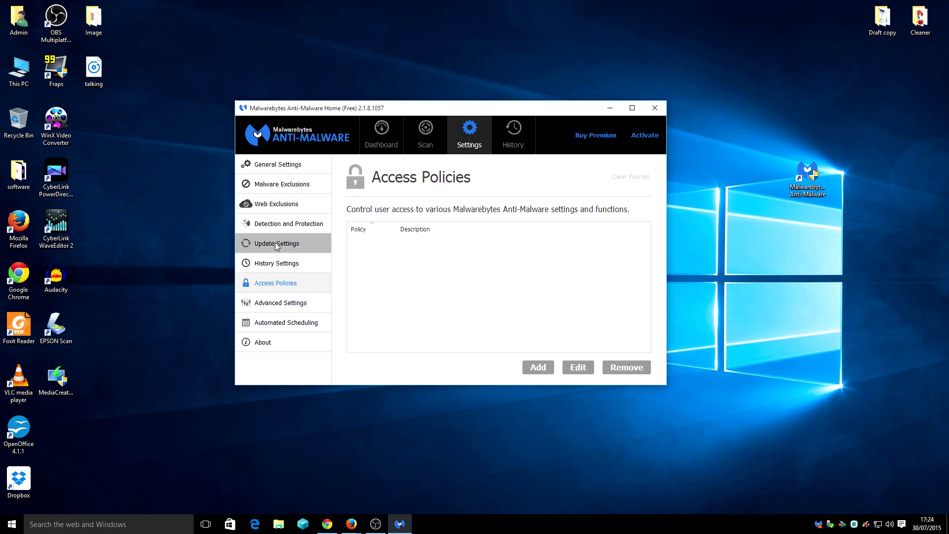
{"action": "left_click", "coordinate": [307, 178]}
{"action": "left_click", "coordinate": [310, 168]}
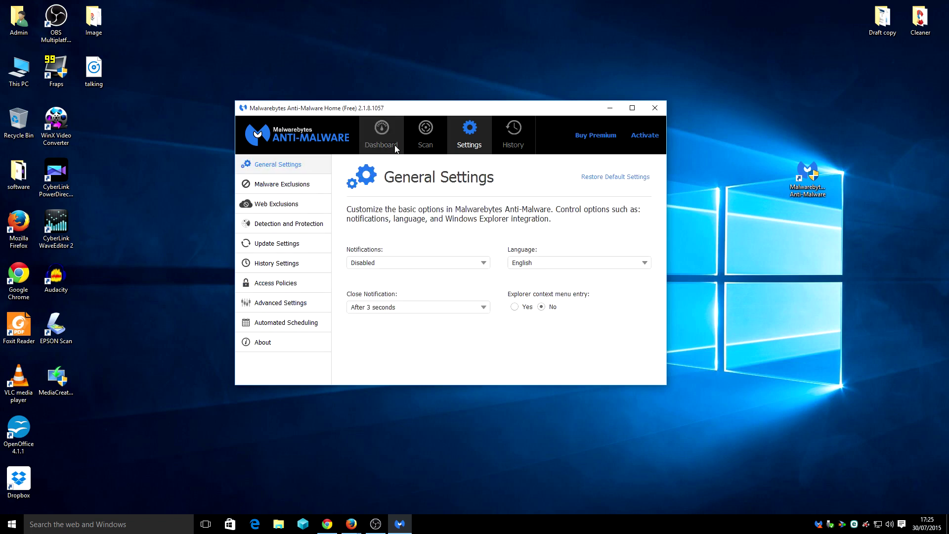
{"action": "left_click", "coordinate": [412, 135]}
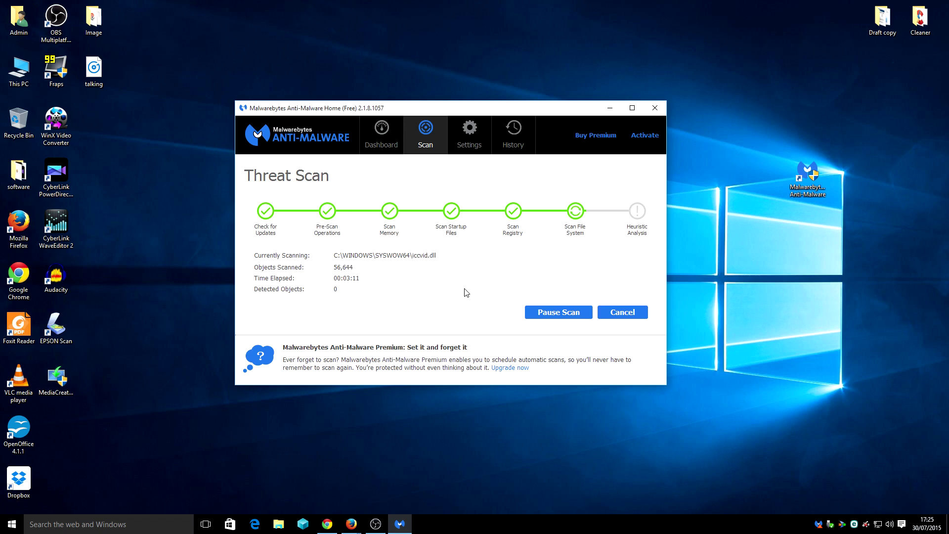
{"action": "left_click", "coordinate": [396, 141]}
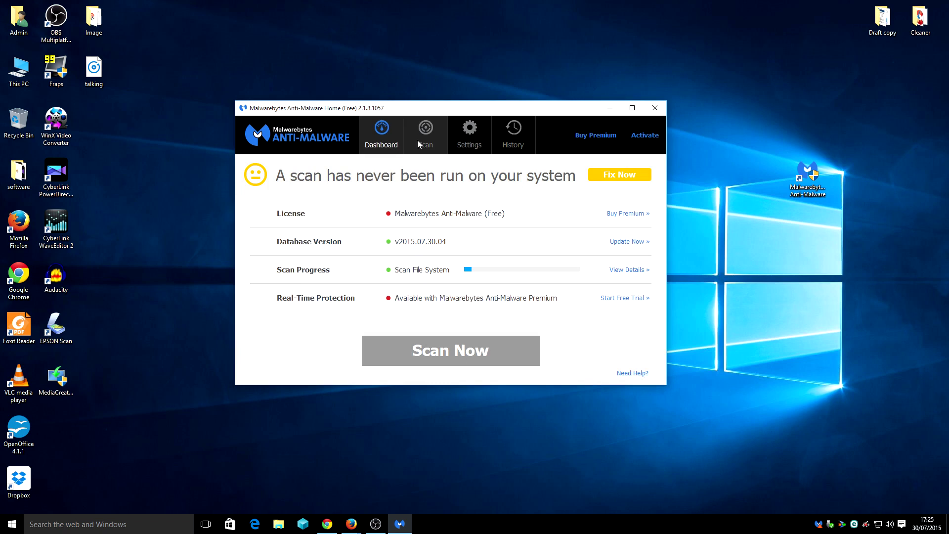
{"action": "left_click", "coordinate": [424, 140]}
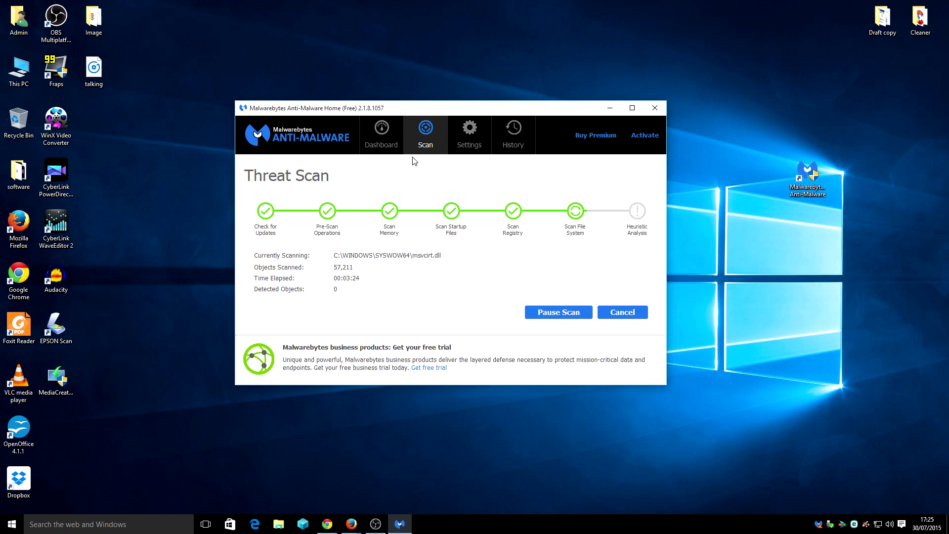
{"action": "left_click", "coordinate": [509, 139]}
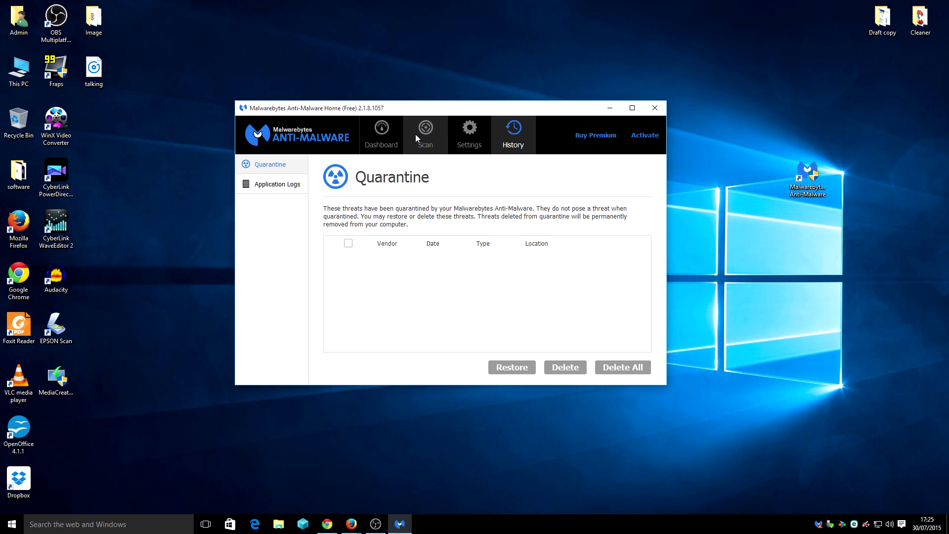
Check the empty Quarantine list, then open and close today's Protection Log from Application Logs.
{"action": "left_click", "coordinate": [458, 136]}
{"action": "left_click", "coordinate": [520, 131]}
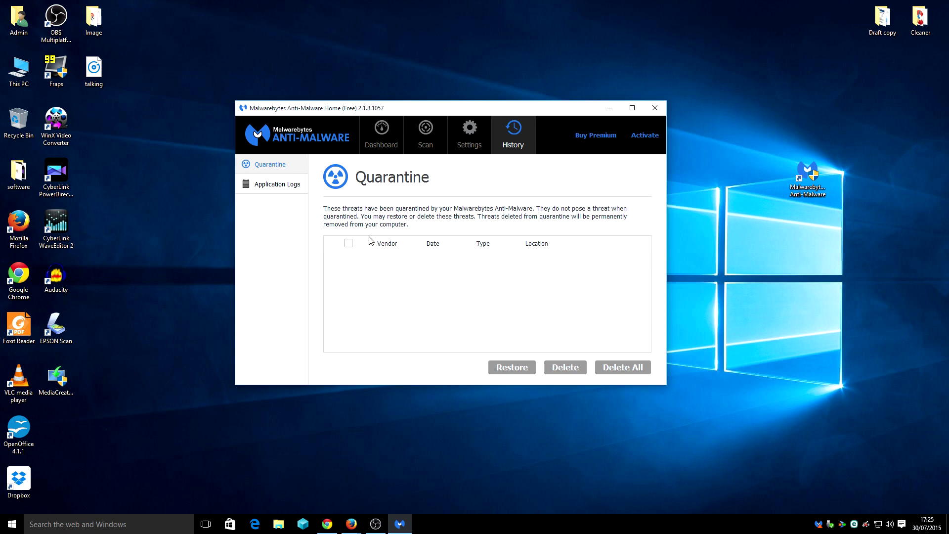
{"action": "left_click", "coordinate": [294, 186]}
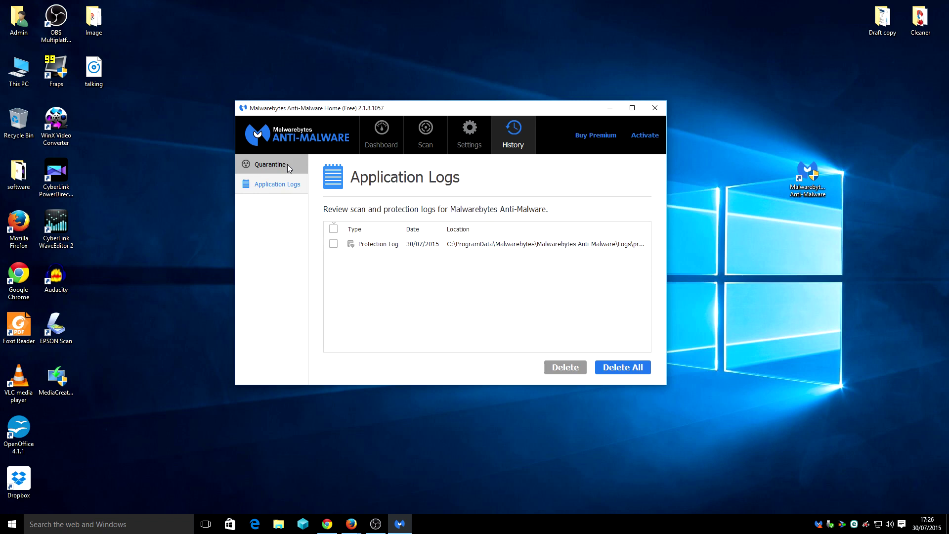
{"action": "double_click", "coordinate": [421, 245]}
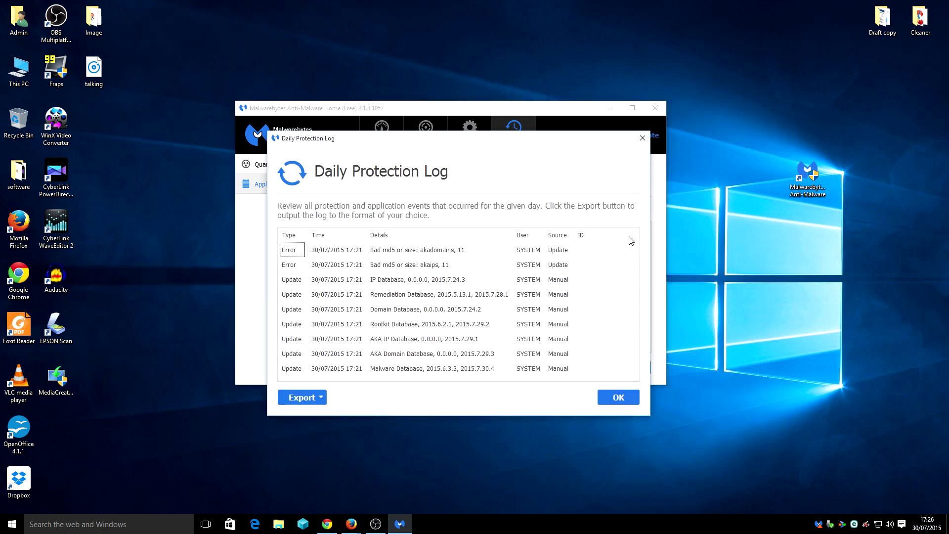
{"action": "left_click", "coordinate": [643, 138]}
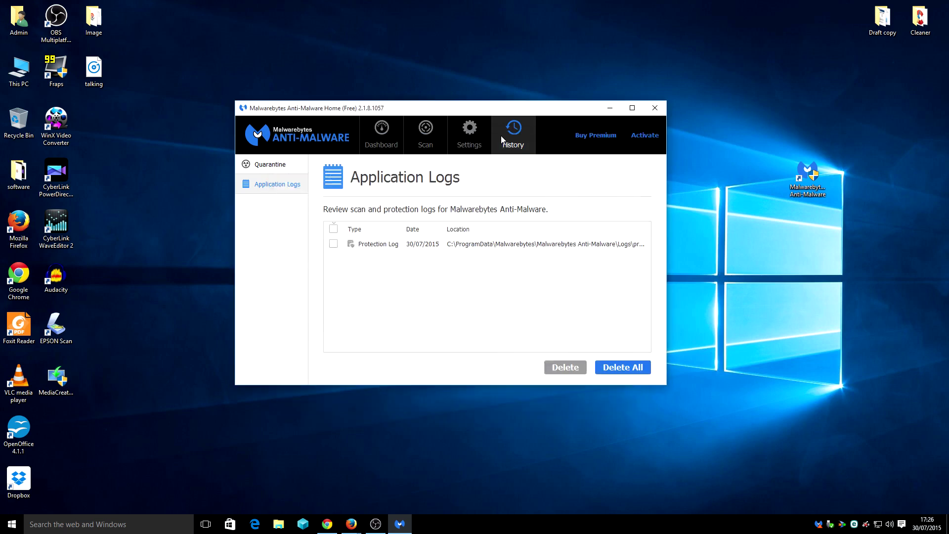
{"action": "left_click", "coordinate": [452, 137]}
Switch back and forth between the running threat scan and the general Settings page.
{"action": "left_click", "coordinate": [428, 137]}
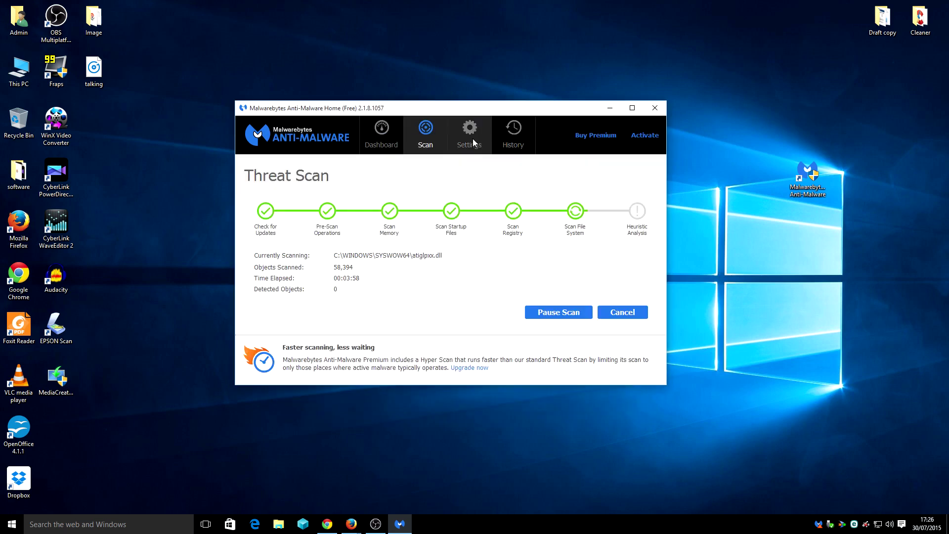
{"action": "left_click", "coordinate": [473, 138]}
{"action": "left_click", "coordinate": [445, 138]}
{"action": "left_click", "coordinate": [456, 138]}
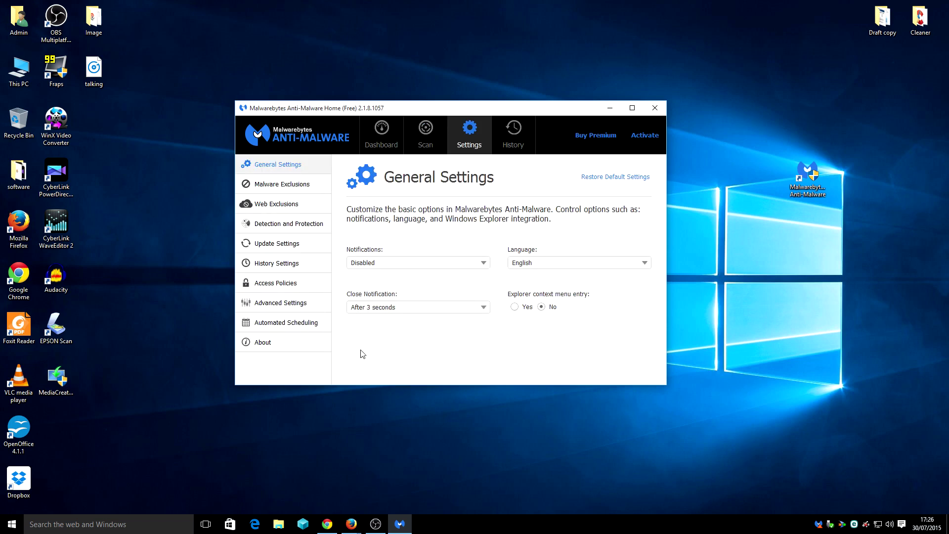
Review access policies, logging, protection, web and malware exclusions, and general settings, then view the dashboard.
{"action": "left_click", "coordinate": [309, 279]}
{"action": "left_click", "coordinate": [301, 261]}
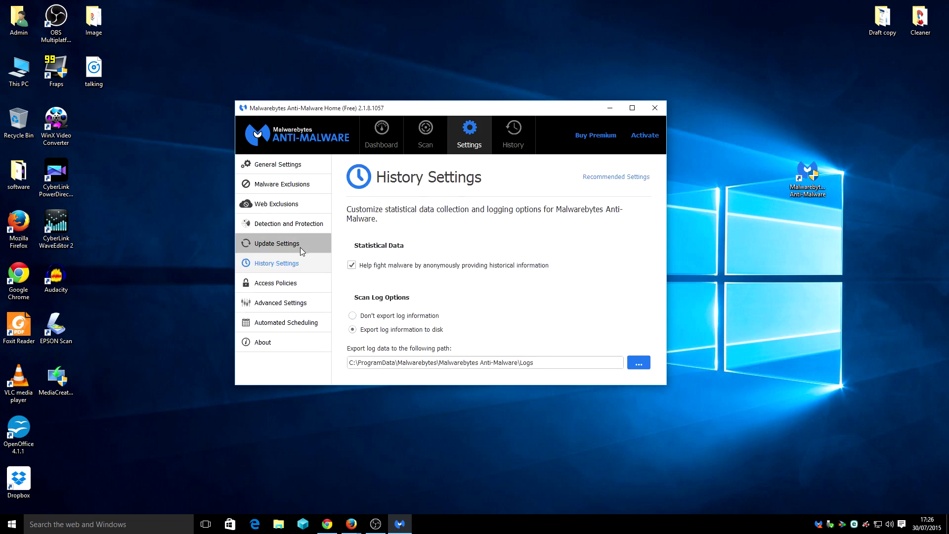
{"action": "left_click", "coordinate": [310, 223]}
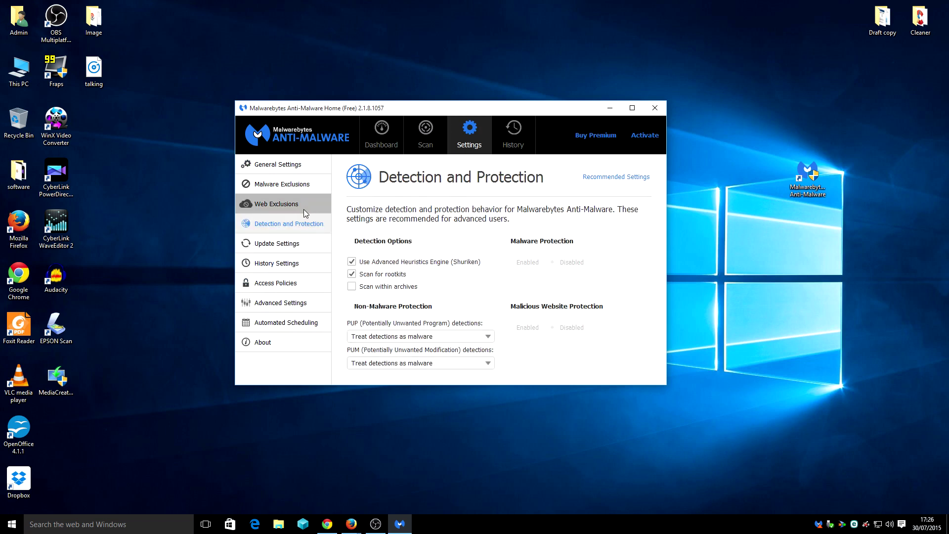
{"action": "left_click", "coordinate": [304, 204]}
{"action": "left_click", "coordinate": [298, 184]}
{"action": "left_click", "coordinate": [295, 167]}
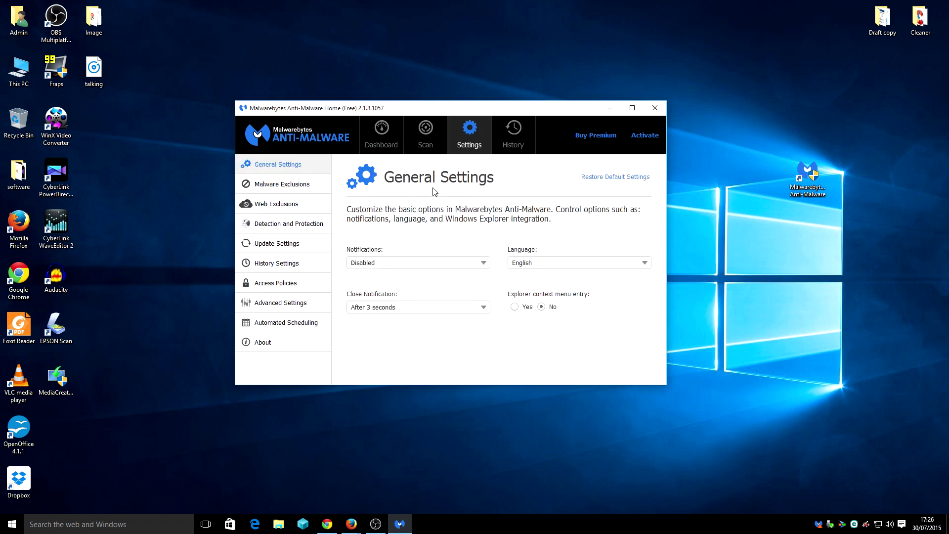
{"action": "left_click", "coordinate": [429, 140]}
{"action": "left_click", "coordinate": [383, 141]}
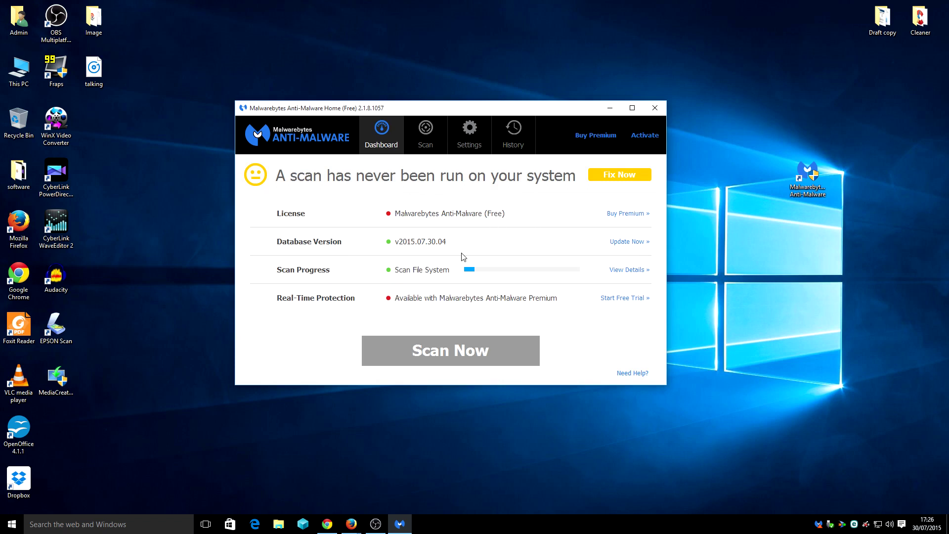
{"action": "left_click", "coordinate": [438, 135]}
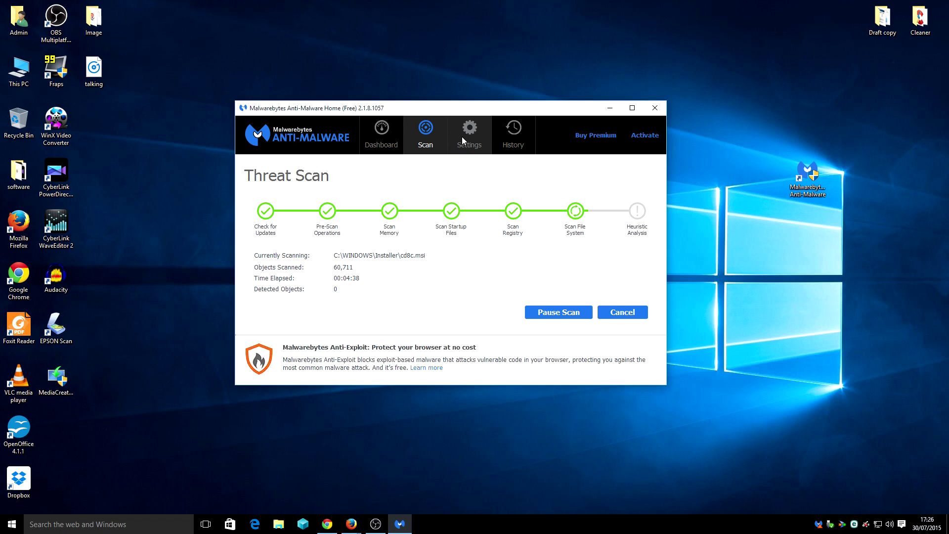
{"action": "double_click", "coordinate": [920, 18]}
Close the stray Cleaner folder window and drag the Malwarebytes scan window up and to the left.
{"action": "left_click_drag", "start_coordinate": [720, 121], "coordinate": [685, 152]}
{"action": "left_click", "coordinate": [801, 143]}
{"action": "left_click_drag", "start_coordinate": [552, 110], "coordinate": [477, 55]}
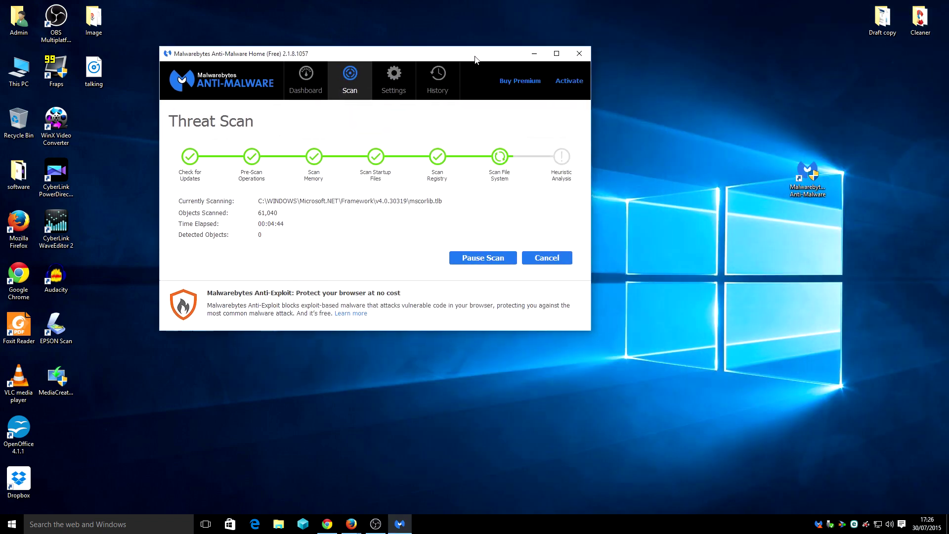